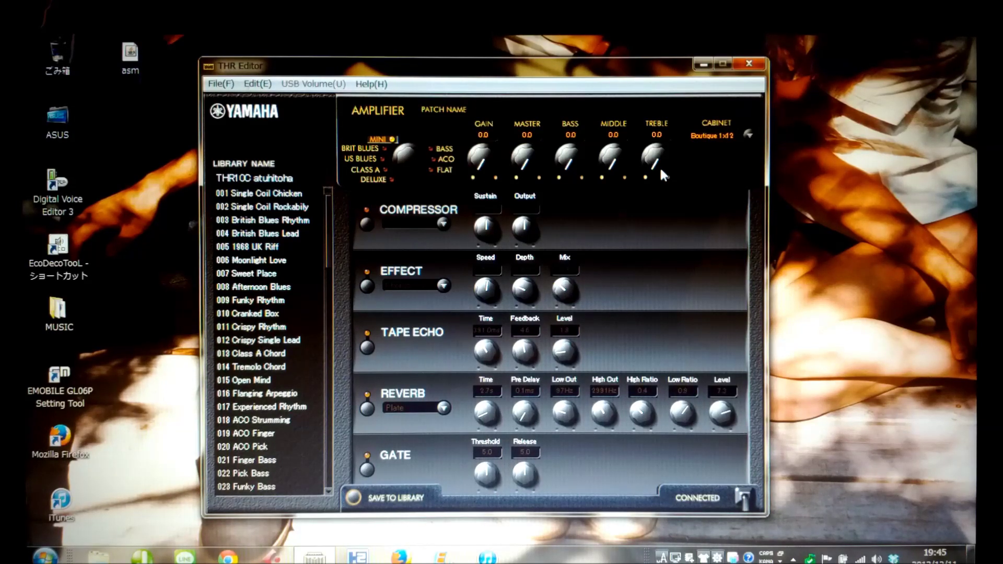
# Look through the speaker models available for the amplifier's cabinet without choosing another one
pyautogui.click(750, 139)
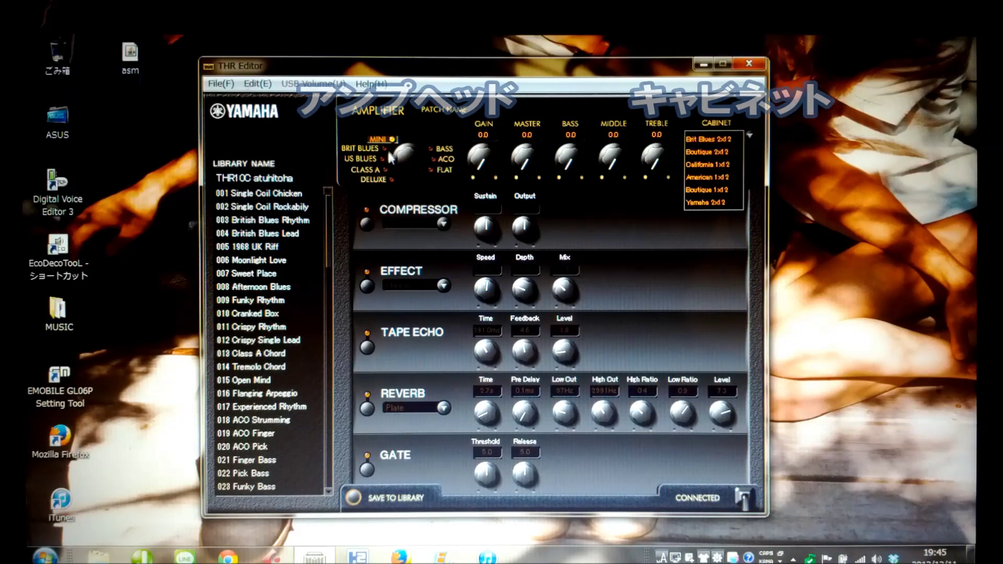
pyautogui.click(414, 142)
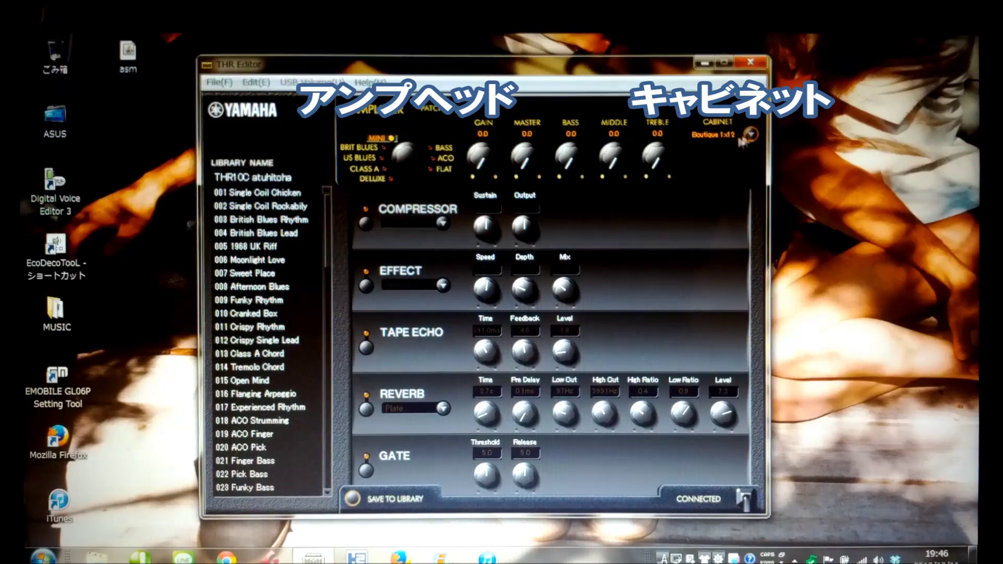
pyautogui.click(712, 138)
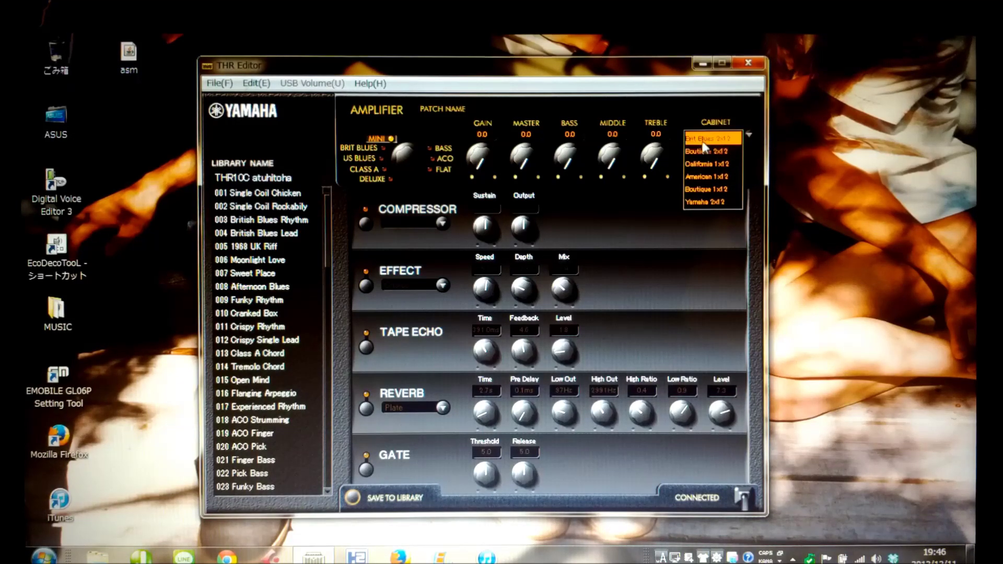
pyautogui.click(746, 147)
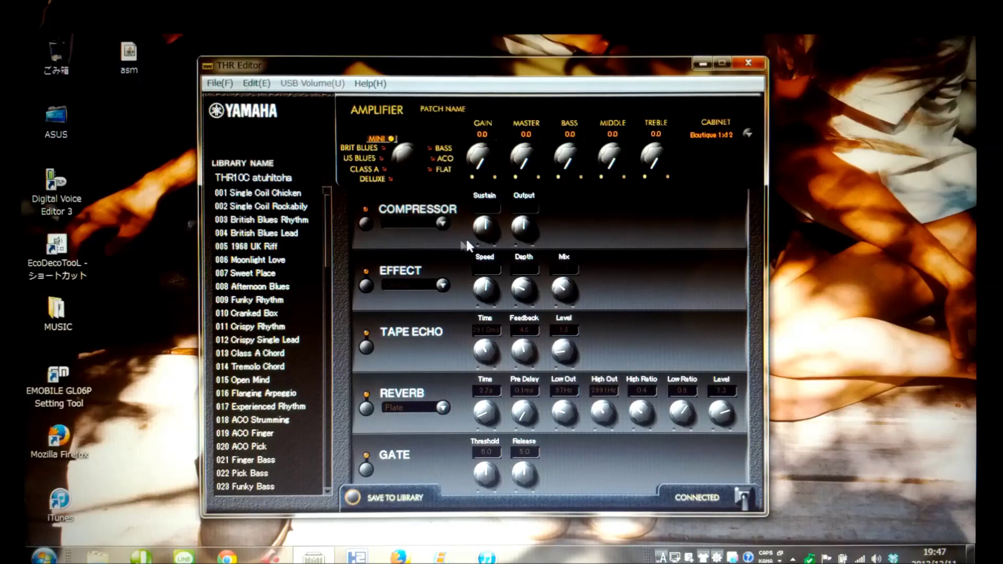
# Turn on the compressor and choose the Stomp type for it
pyautogui.click(366, 225)
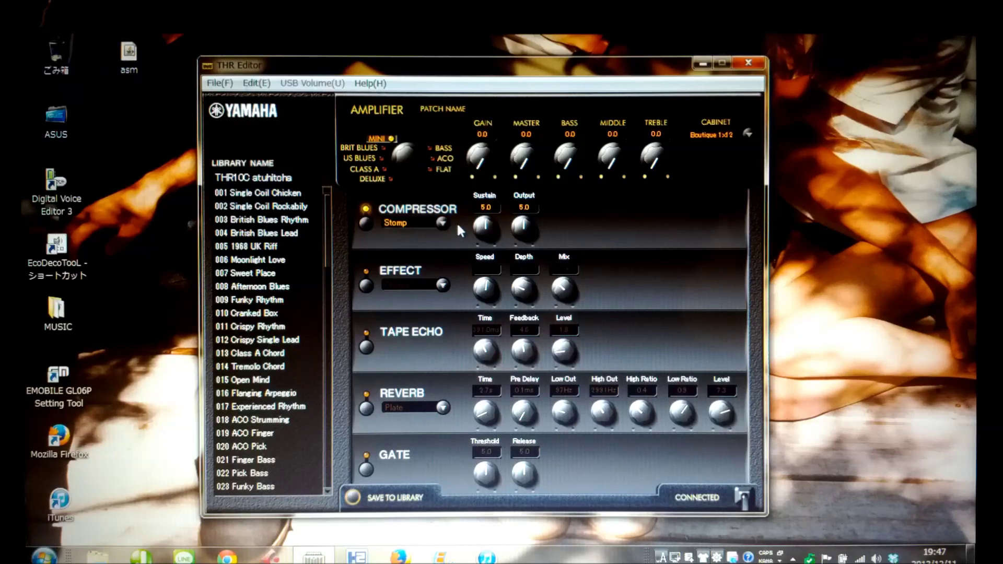
pyautogui.click(441, 222)
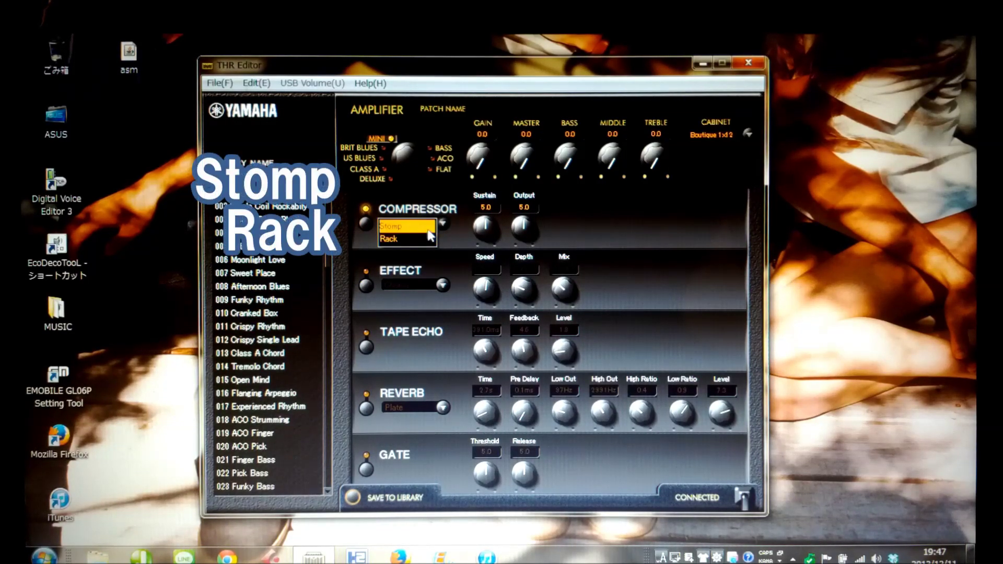
pyautogui.click(430, 228)
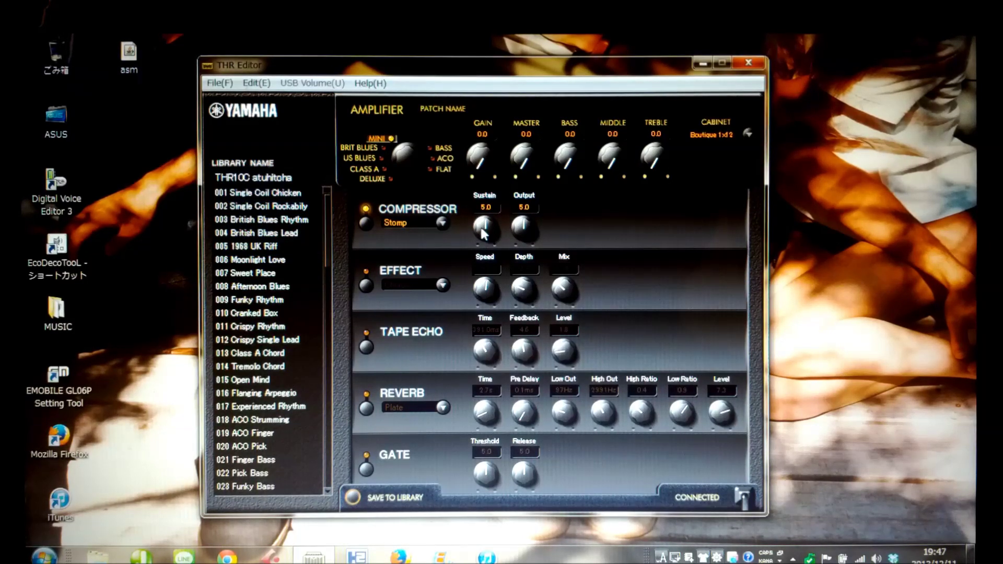
# Set the compressor to the Rack type with a Hard knee and turn the compressor off
pyautogui.click(441, 222)
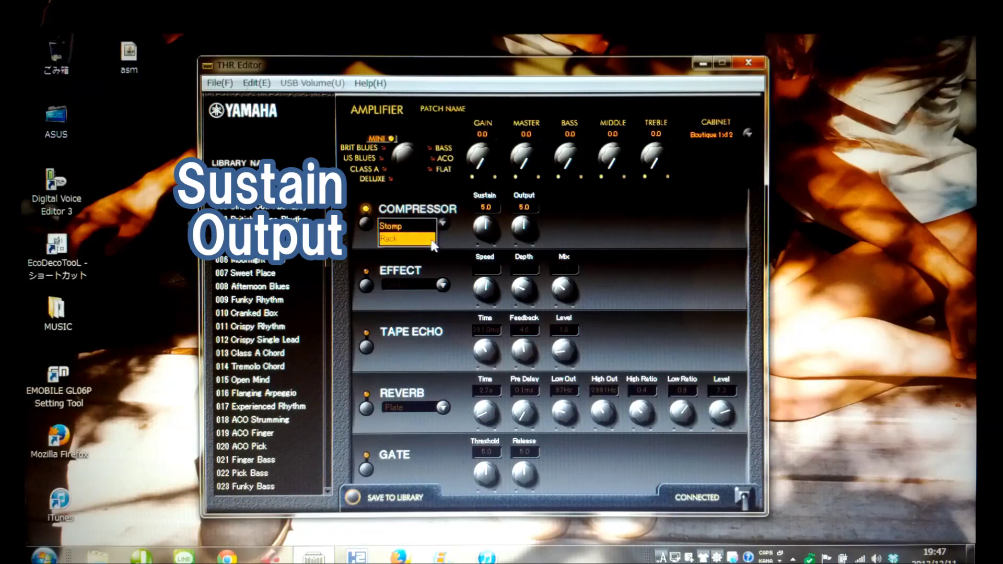
pyautogui.click(430, 236)
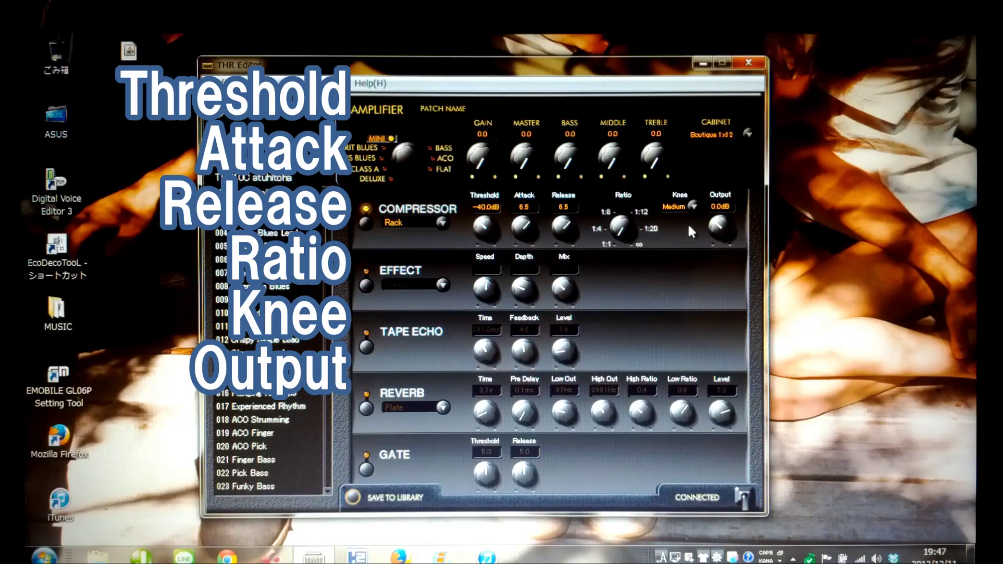
pyautogui.click(693, 206)
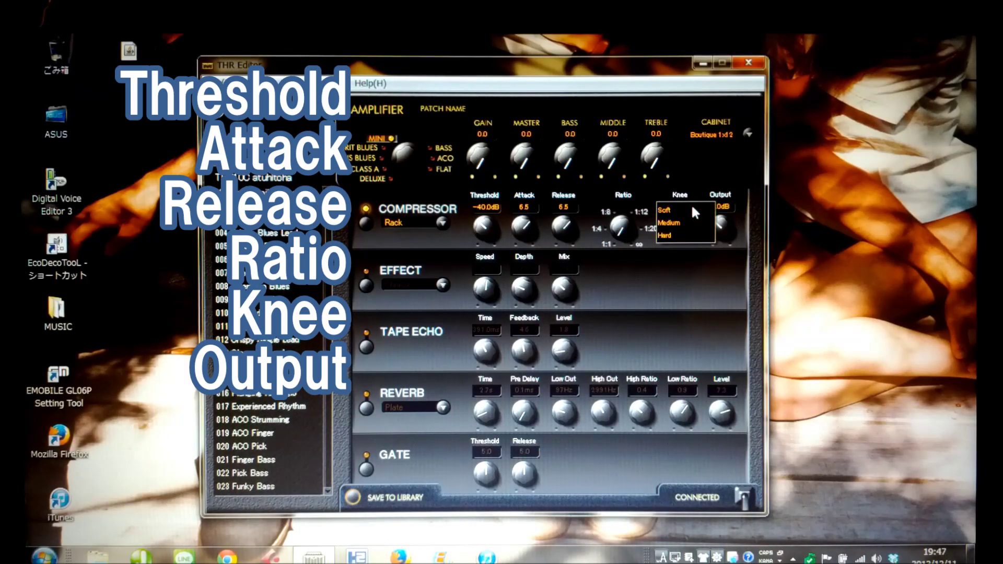
pyautogui.click(692, 237)
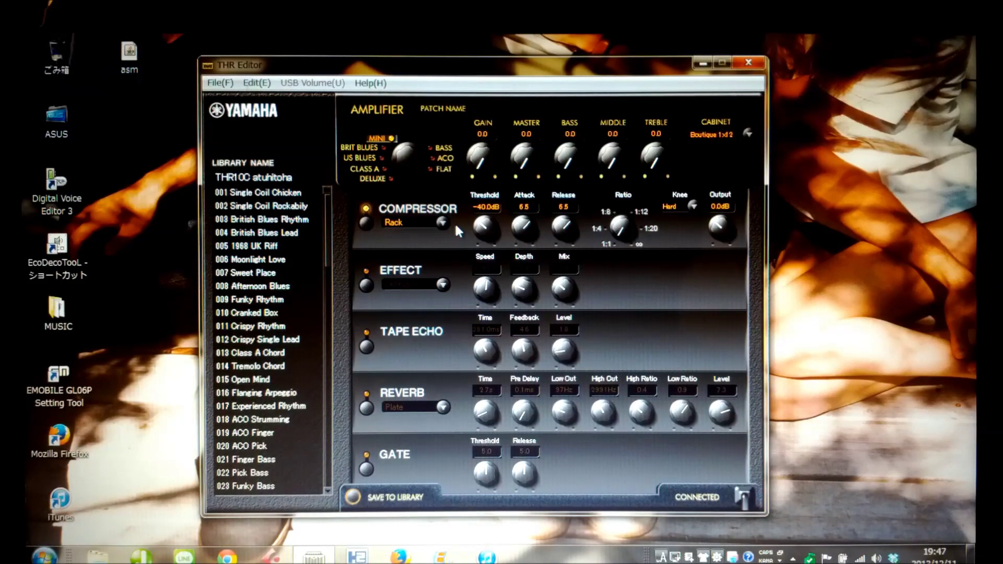
pyautogui.click(367, 223)
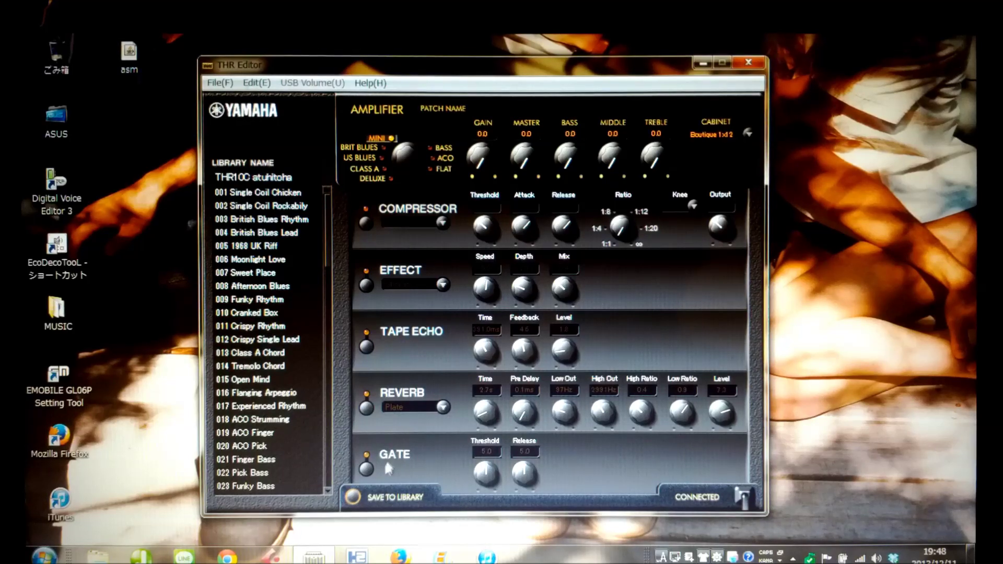
# Turn the gate on to view its Threshold and Release settings and turn it back off
pyautogui.click(367, 469)
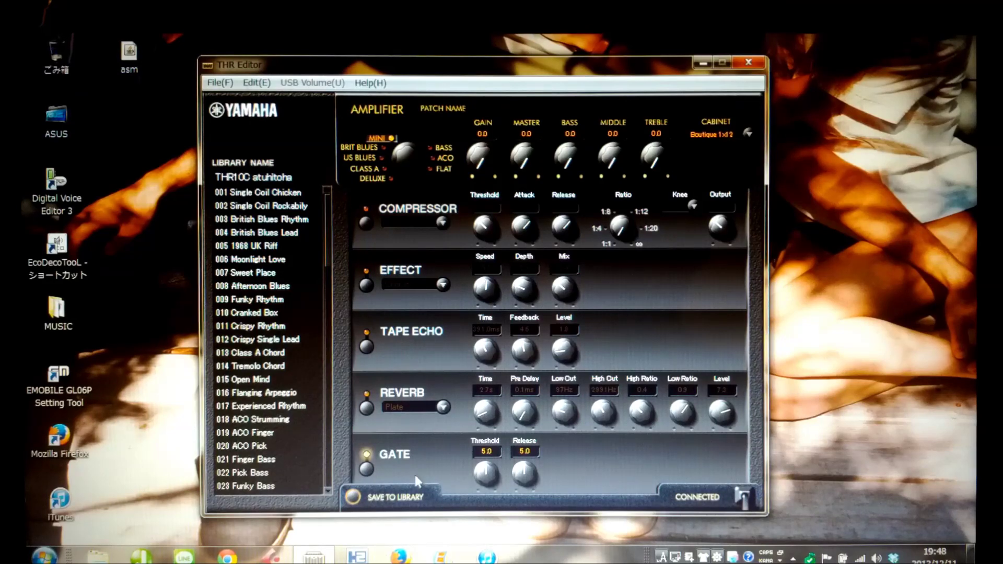
pyautogui.click(367, 469)
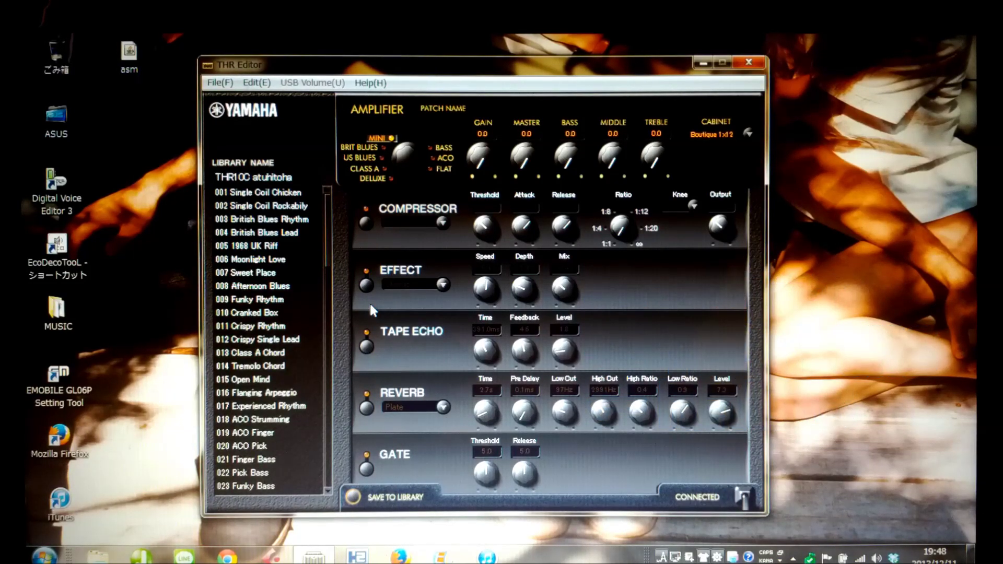
# Turn on the effect block and choose Chorus as its type
pyautogui.click(366, 283)
pyautogui.click(444, 285)
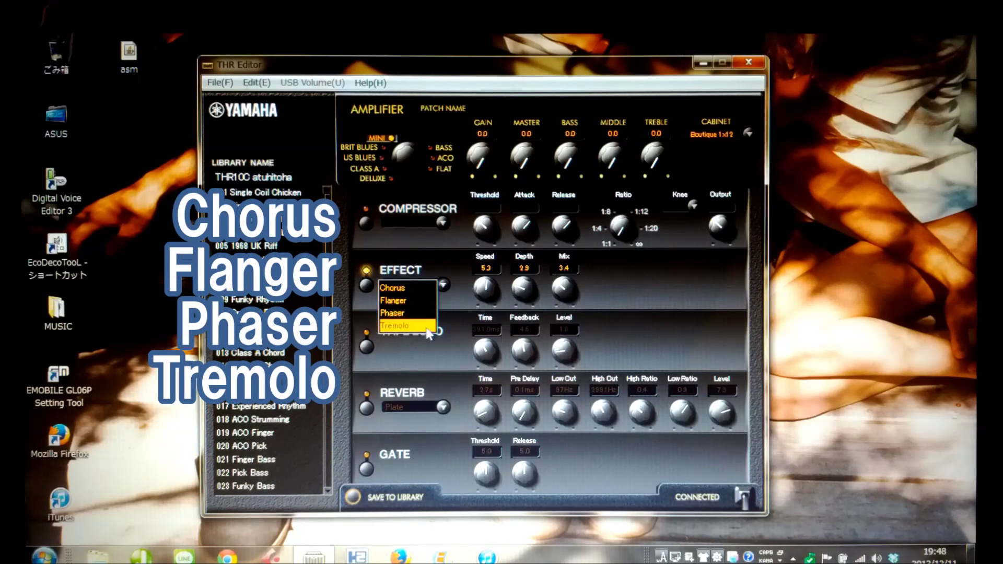
pyautogui.click(421, 289)
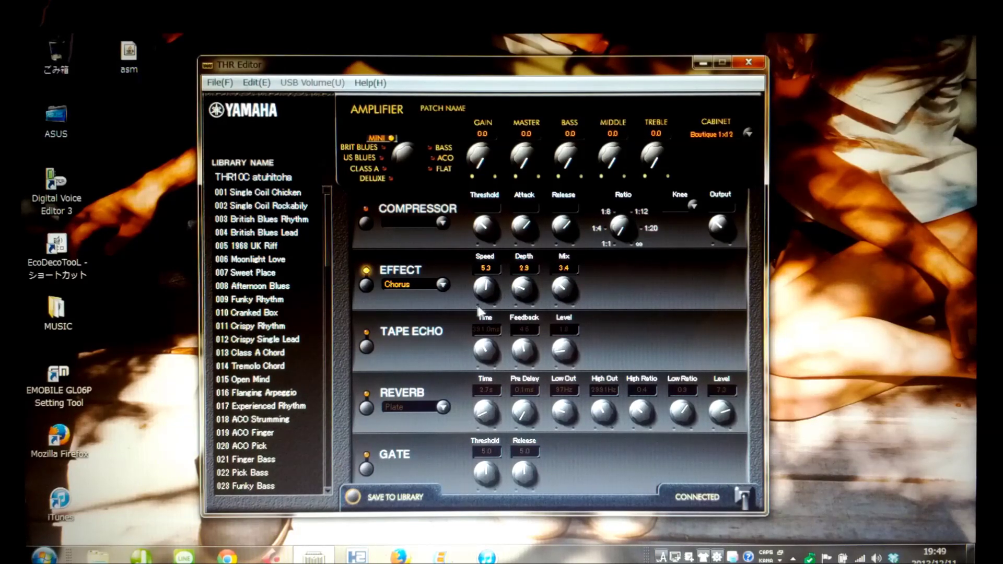
# Step the effect type through Flanger and Phaser to Tremolo and turn the effect block off
pyautogui.click(443, 285)
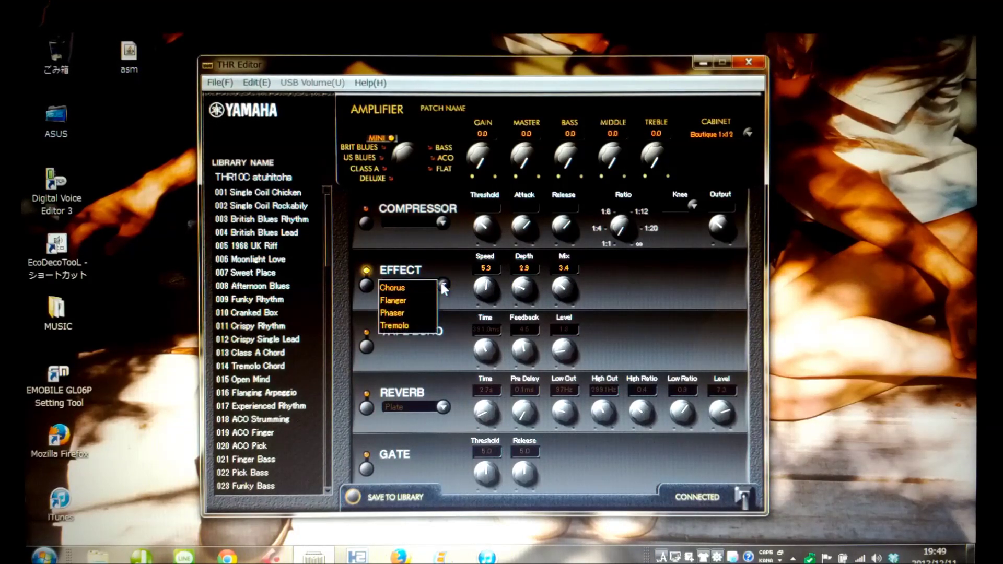
pyautogui.click(431, 303)
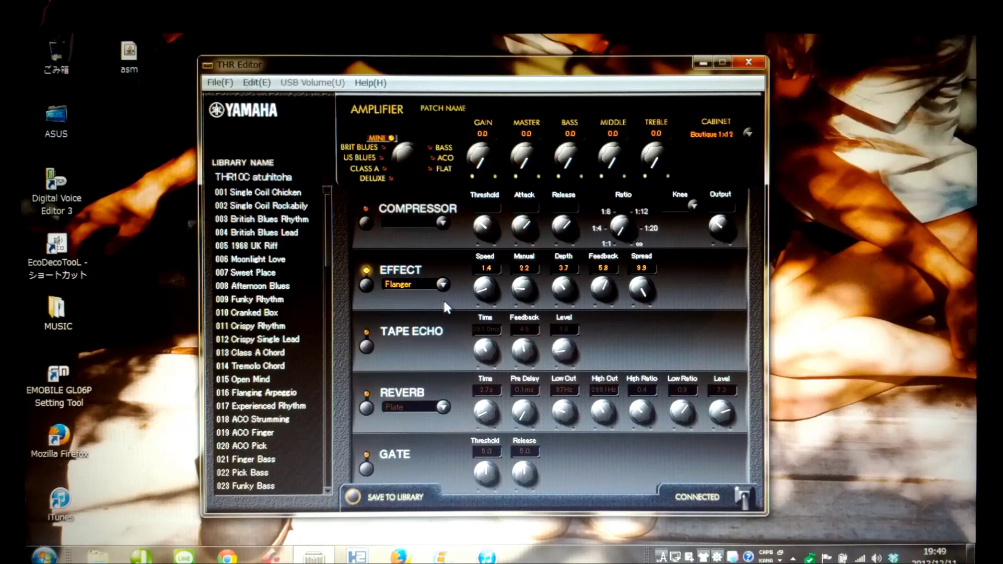
pyautogui.press('Down')
pyautogui.press('Down')
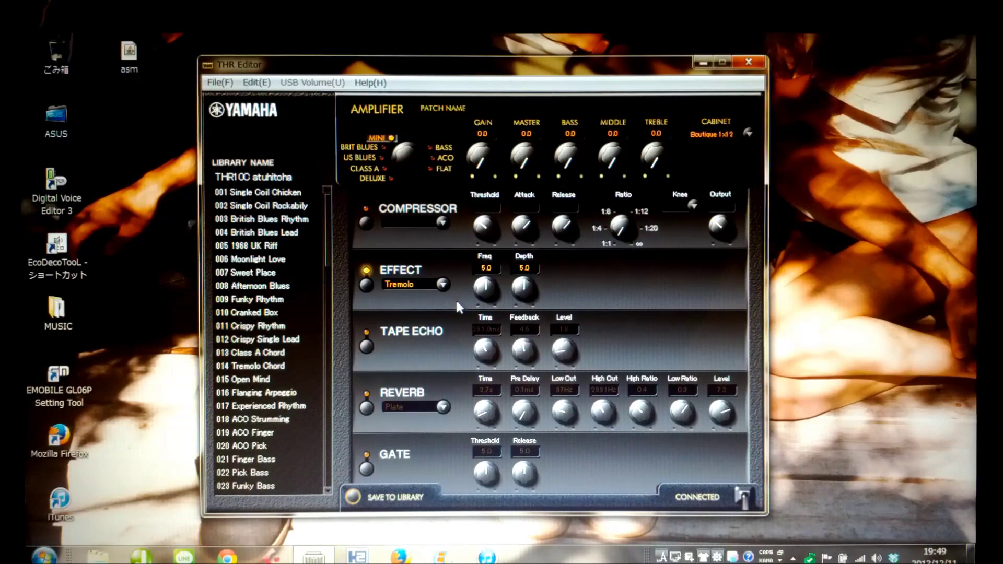
pyautogui.click(368, 283)
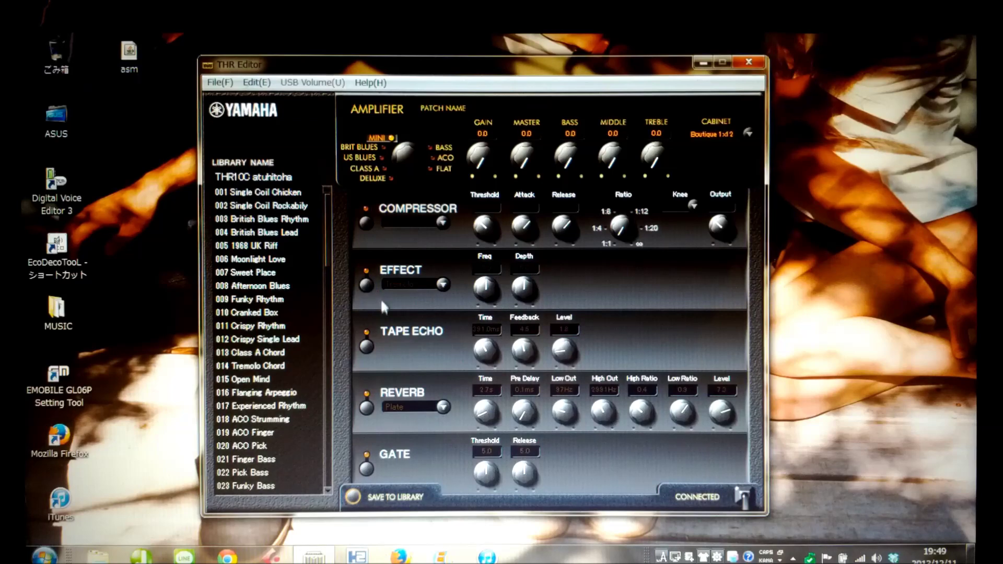
# Turn the tape echo on to view its Time, Feedback and Level settings and turn it back off
pyautogui.click(365, 343)
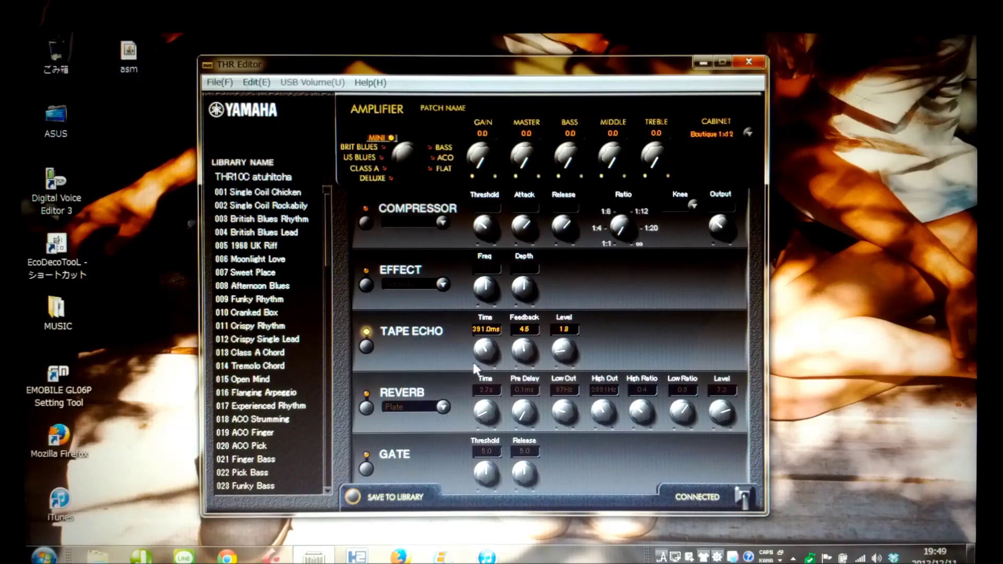
pyautogui.click(366, 346)
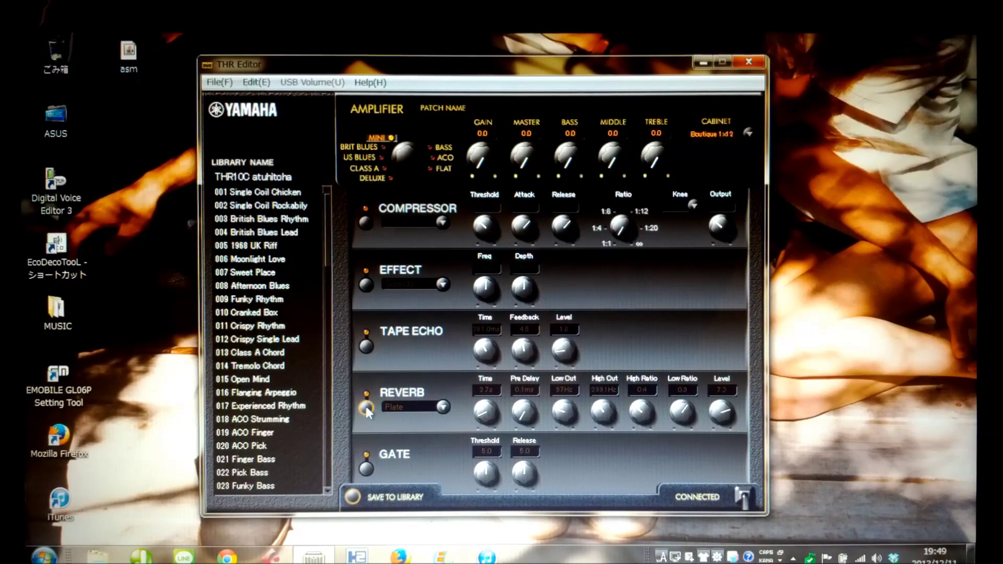
# Turn on the reverb and choose Hall as its type
pyautogui.click(367, 405)
pyautogui.click(443, 407)
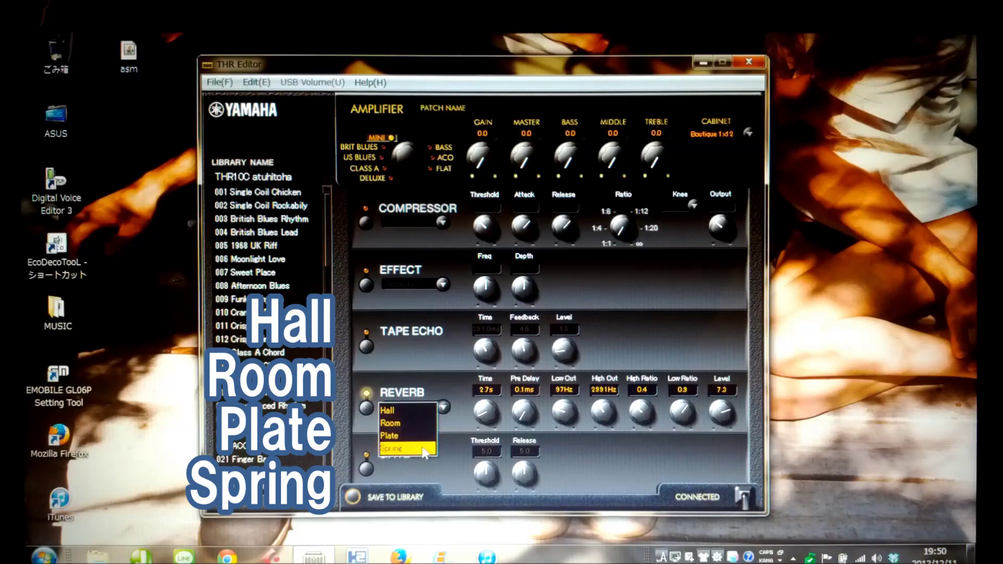
pyautogui.click(425, 411)
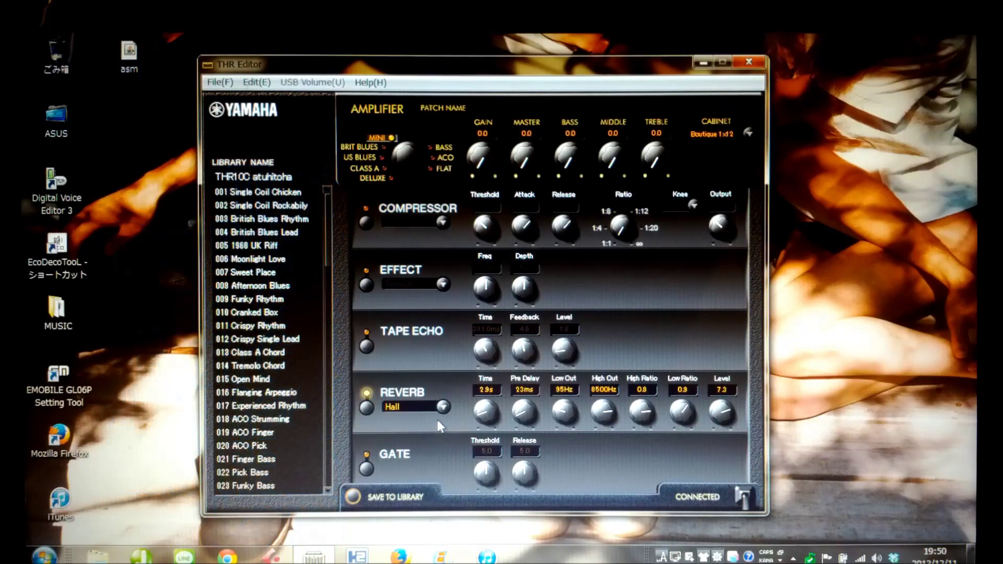
# Step the reverb type through Room and Plate to Spring and turn the reverb off
pyautogui.click(438, 407)
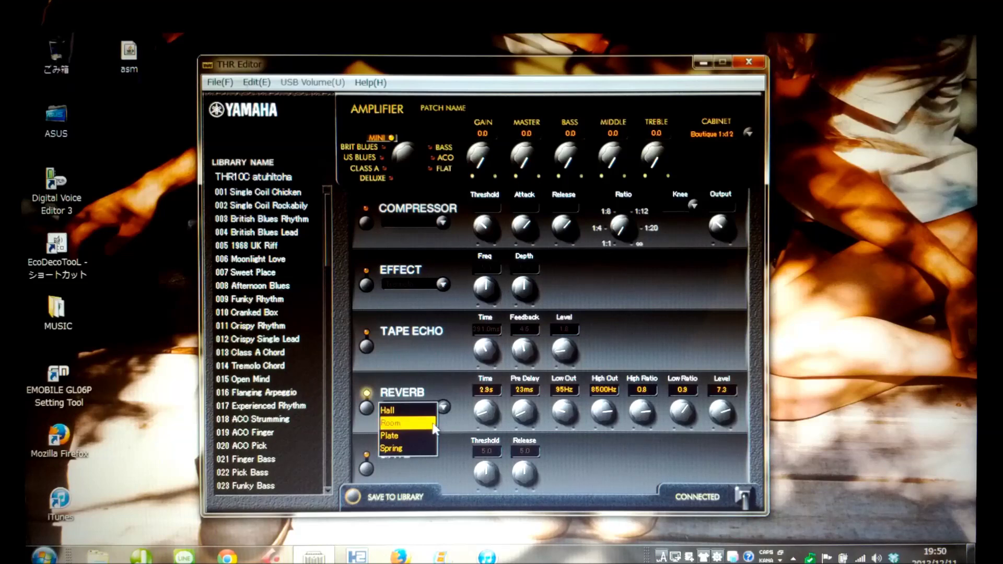
pyautogui.click(434, 424)
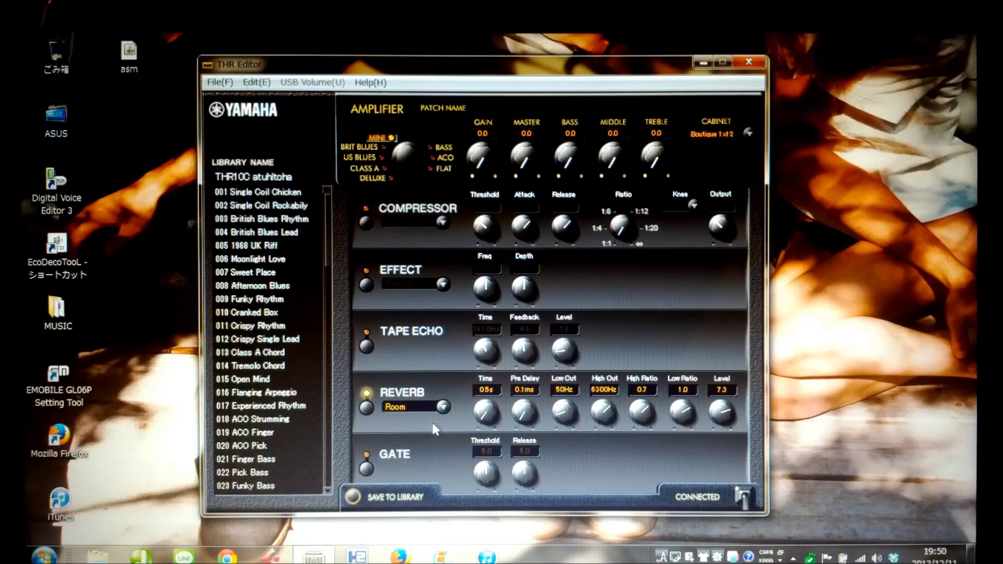
pyautogui.press('Down')
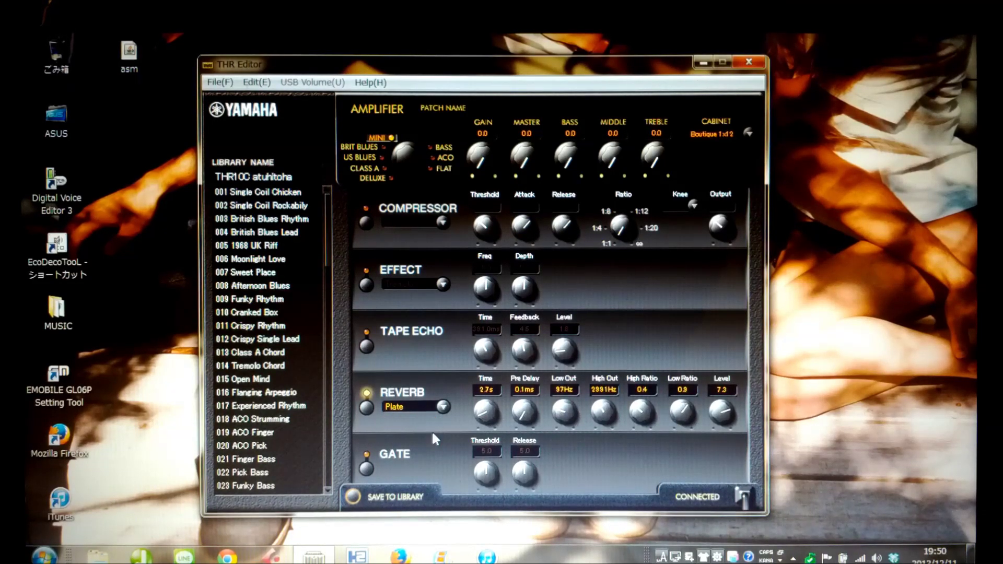
pyautogui.press('Down')
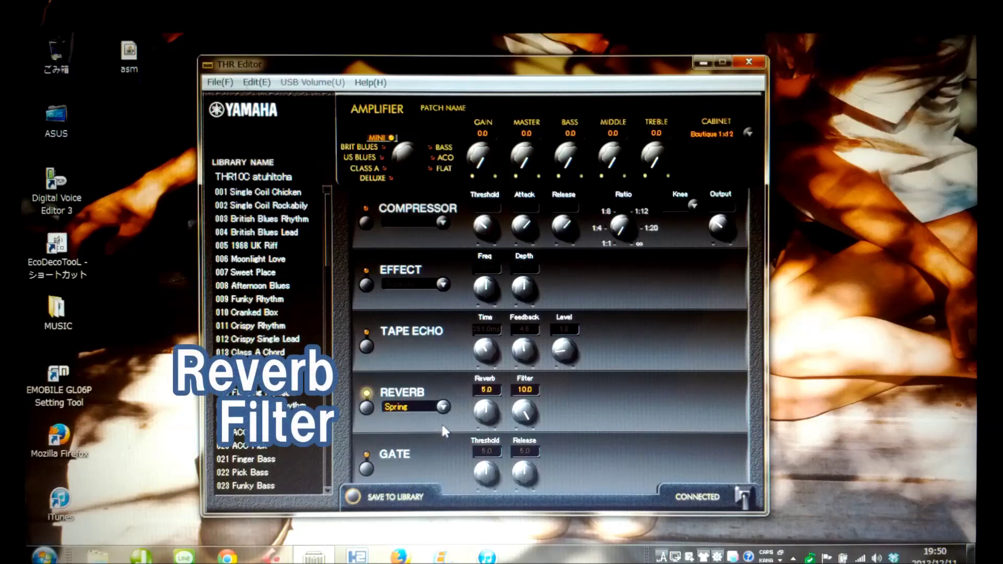
pyautogui.click(367, 407)
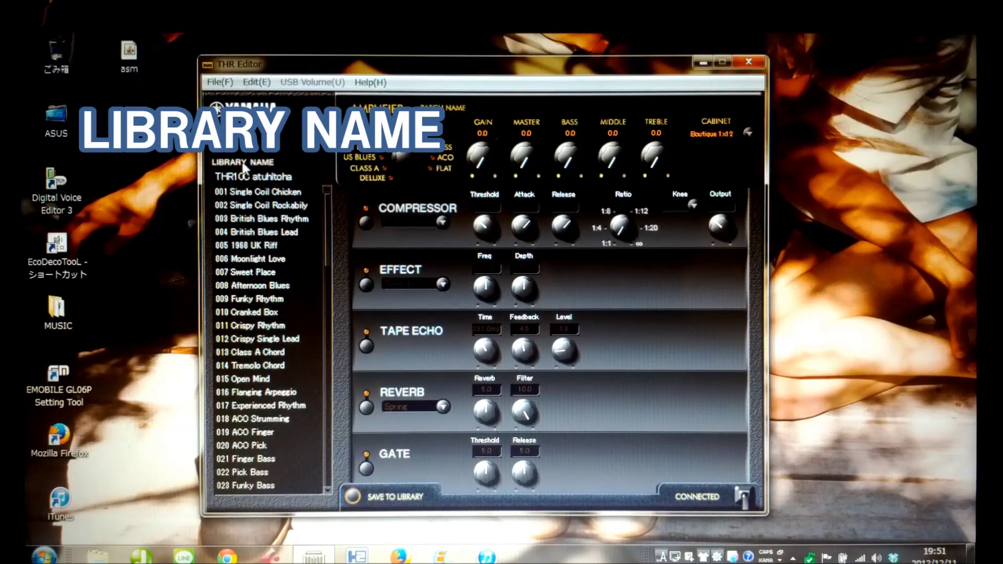
# Load the library patches 001 Single Coil Chicken and 002 Single Coil Rockabily one after the other
pyautogui.click(263, 196)
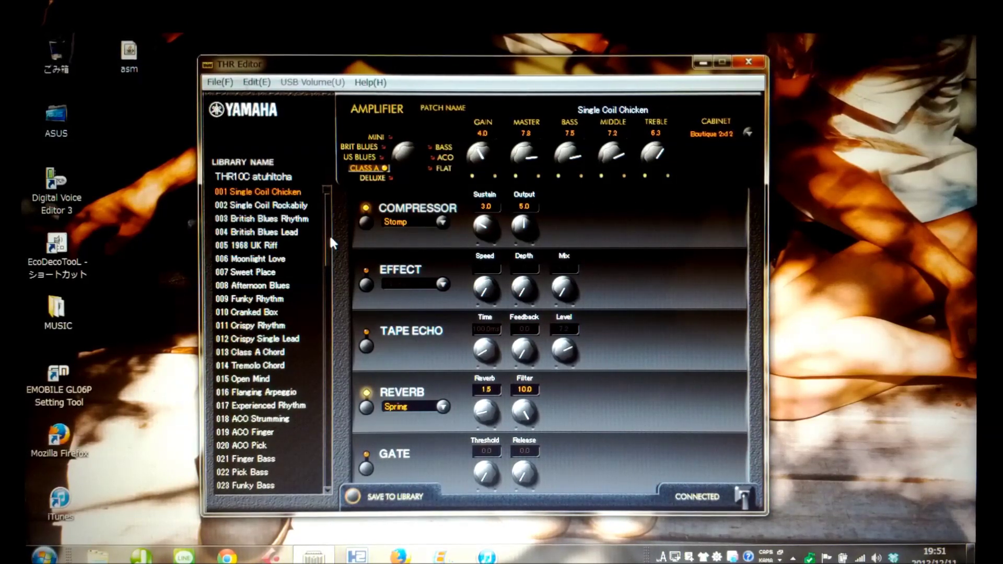
pyautogui.click(286, 209)
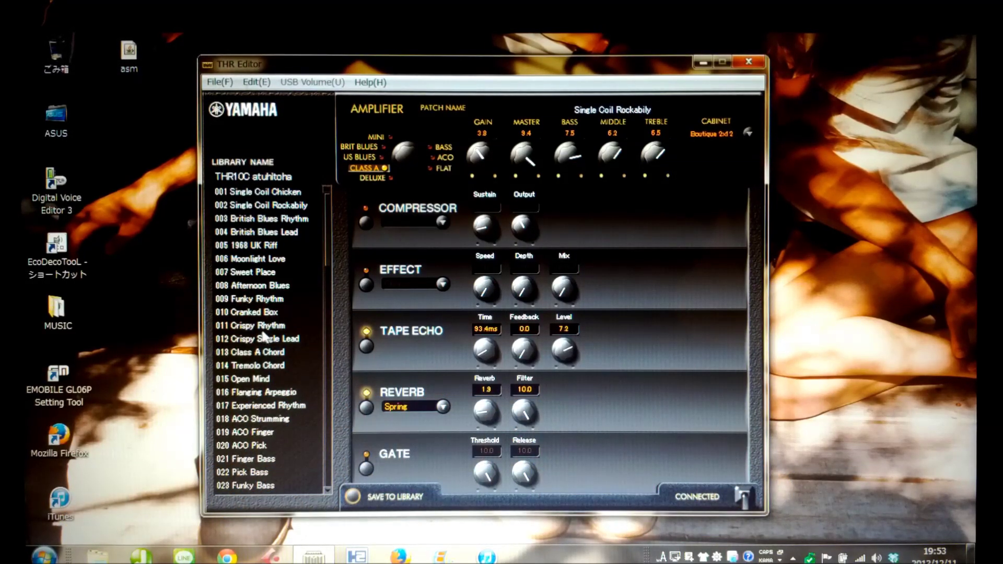
# Load the library patch 009 Funky Rhythm and raise the amplifier's Gain to 7.1
pyautogui.click(255, 301)
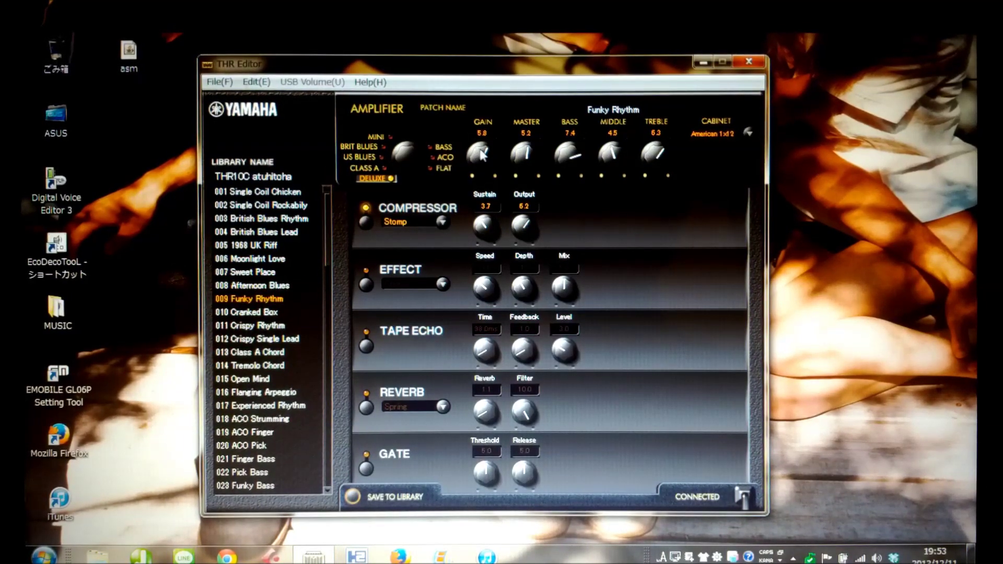
pyautogui.moveTo(482, 153)
pyautogui.mouseDown()
pyautogui.moveTo(496, 168)
pyautogui.moveTo(497, 155)
pyautogui.mouseUp()
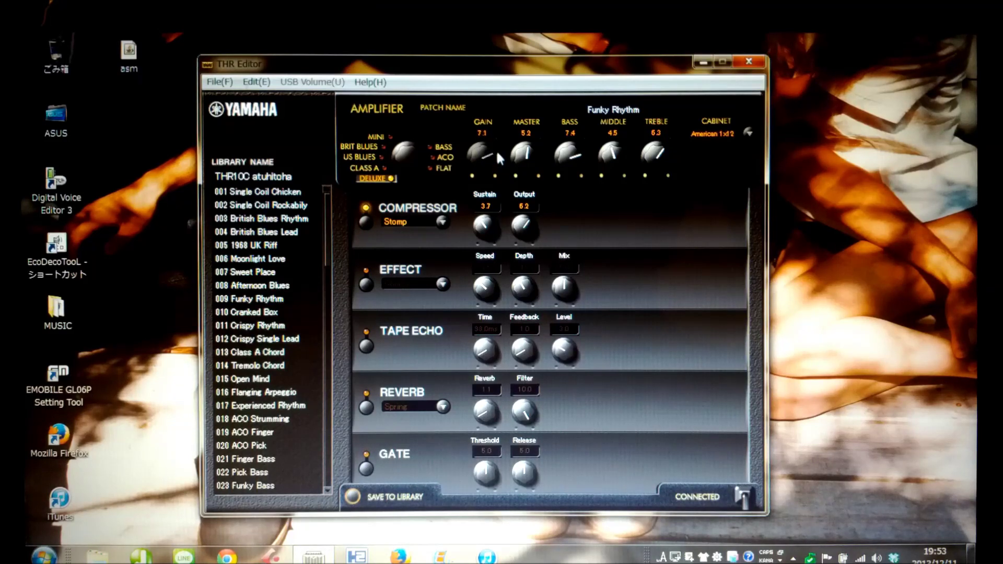
# Turn on the Chorus effect in the Single Coil Chicken patch
pyautogui.click(367, 285)
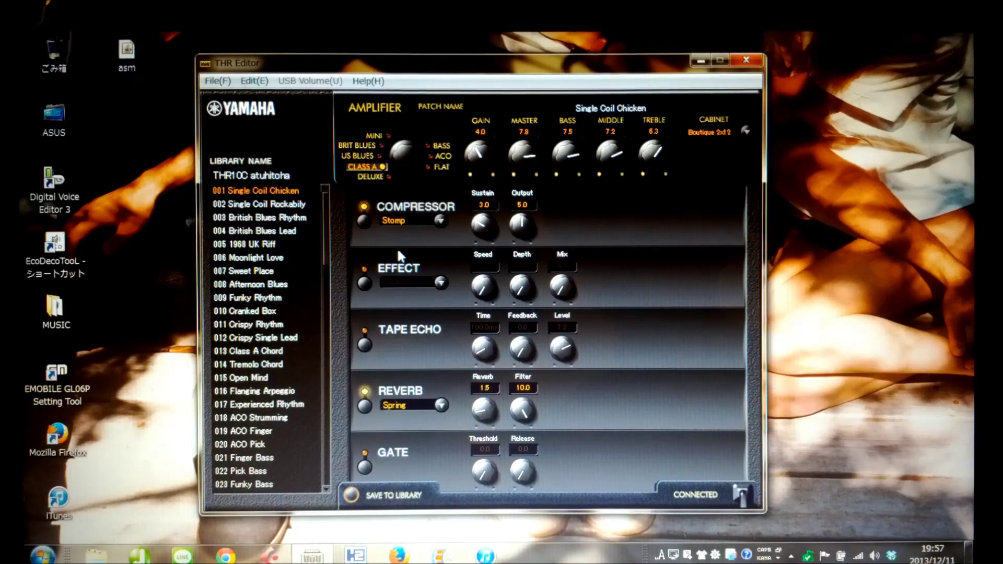
pyautogui.click(364, 283)
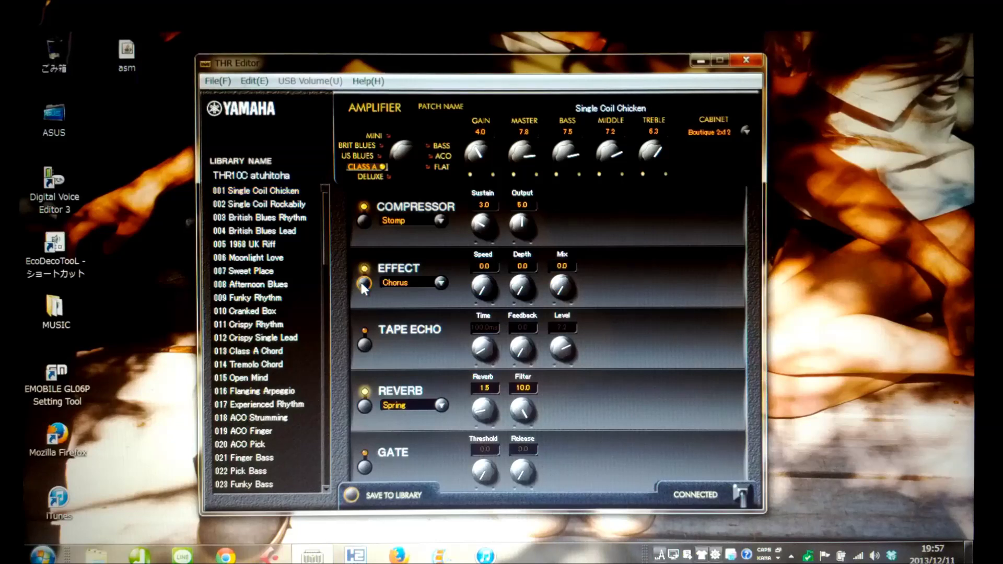
# Set the Chorus effect's Speed to 3.0, Depth to 4.1 and Mix to 6.5, and turn on the Tape Echo
pyautogui.moveTo(479, 290); pyautogui.dragTo(520, 282)
pyautogui.moveTo(561, 287); pyautogui.dragTo(590, 272)
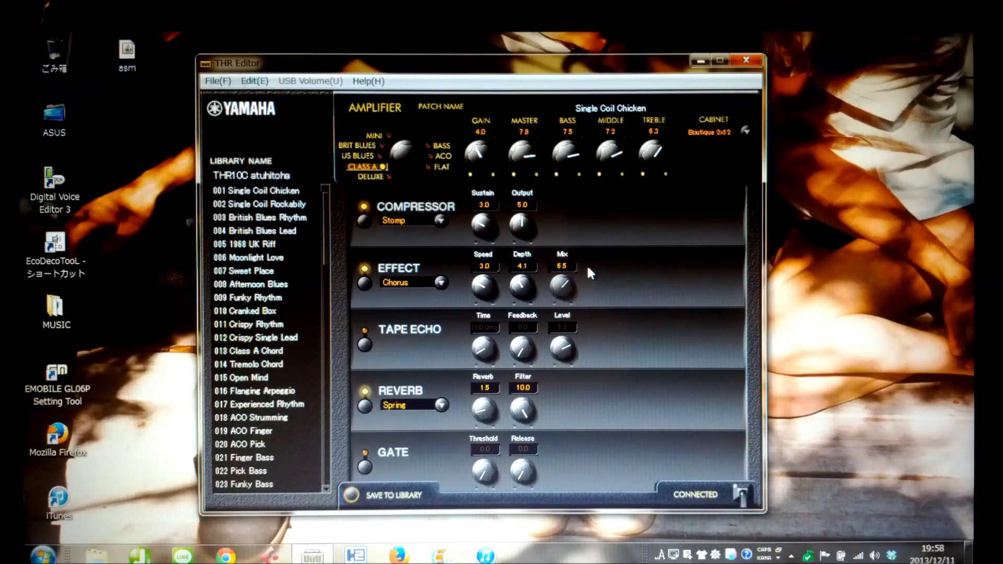
pyautogui.click(364, 345)
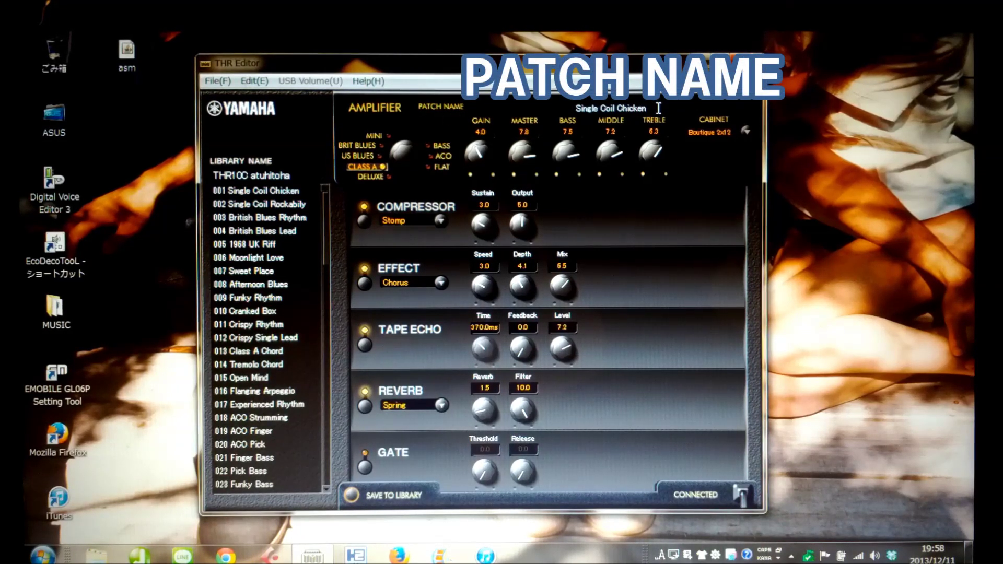
# Rename the current patch with the person's name and save it to the empty library location 030
pyautogui.click(656, 101)
pyautogui.write('masuko')
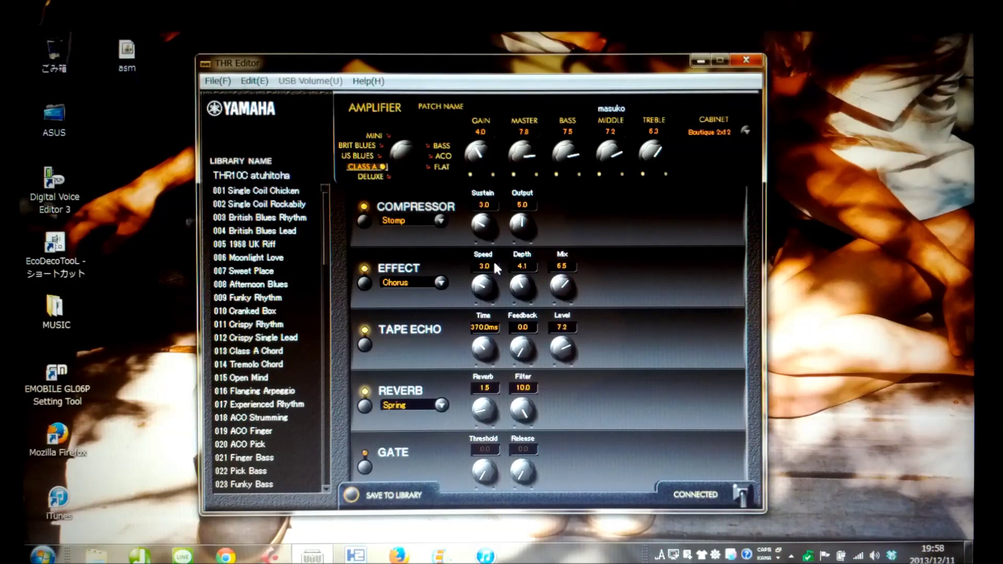
pyautogui.click(351, 495)
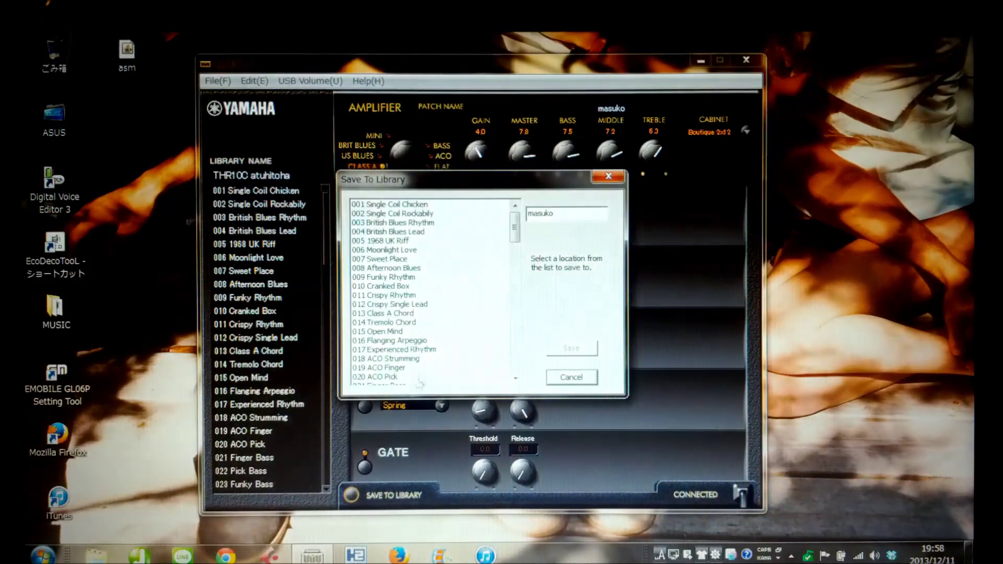
pyautogui.scroll(-7, 514, 271)
pyautogui.moveTo(514, 269); pyautogui.dragTo(513, 272)
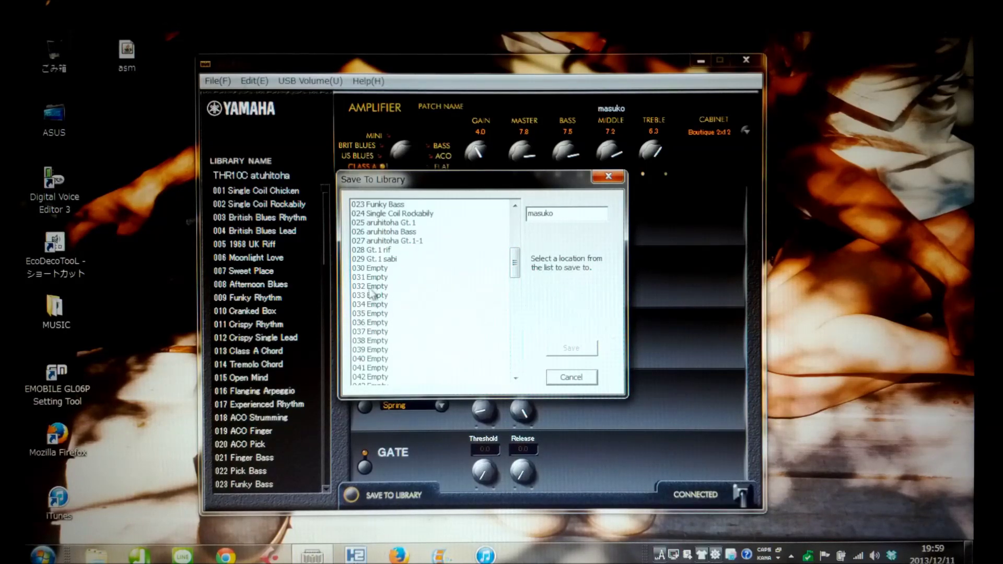
pyautogui.click(373, 270)
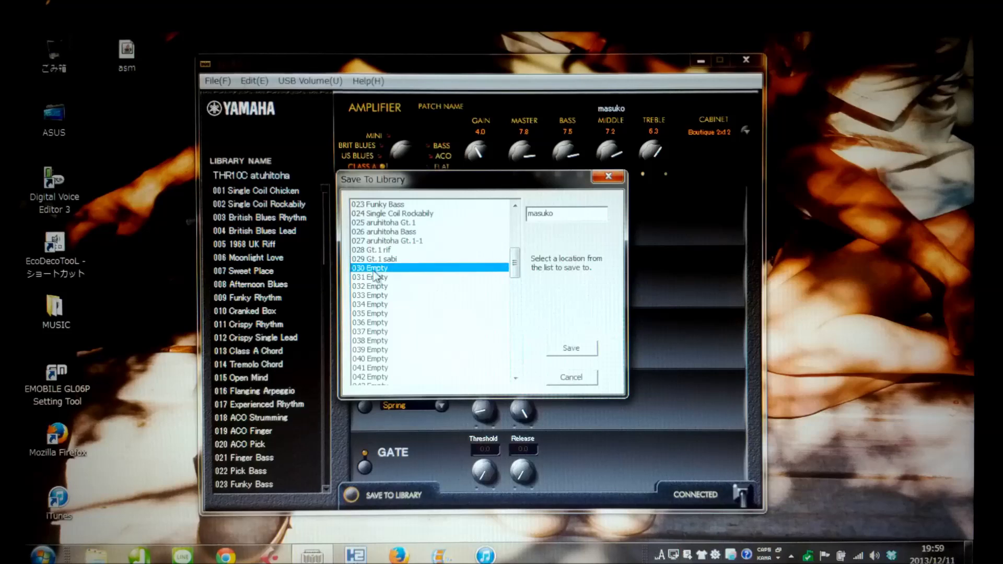
pyautogui.click(570, 348)
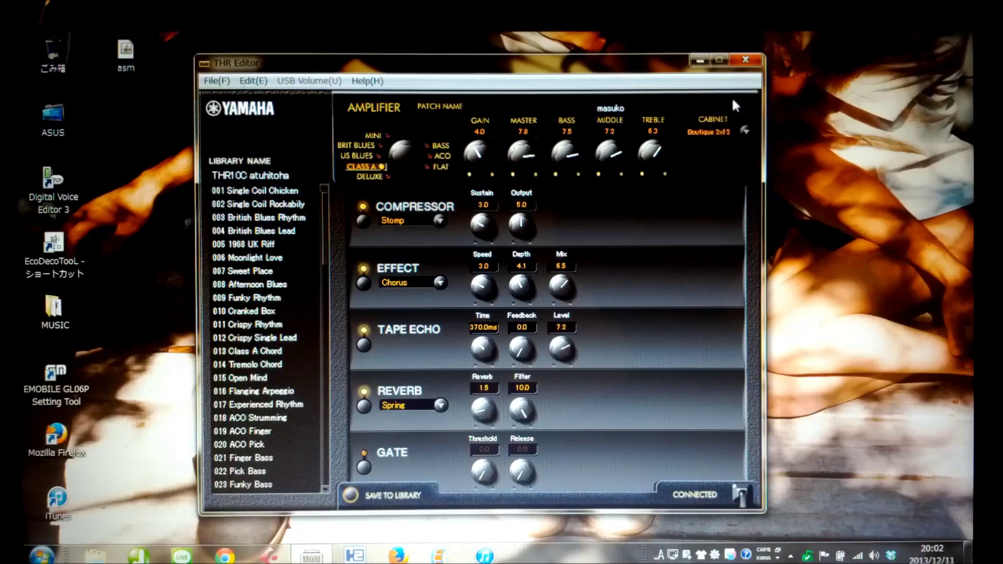
# Close THR Editor and create a new project in Cubase AI 6 from the Empty template
pyautogui.click(747, 66)
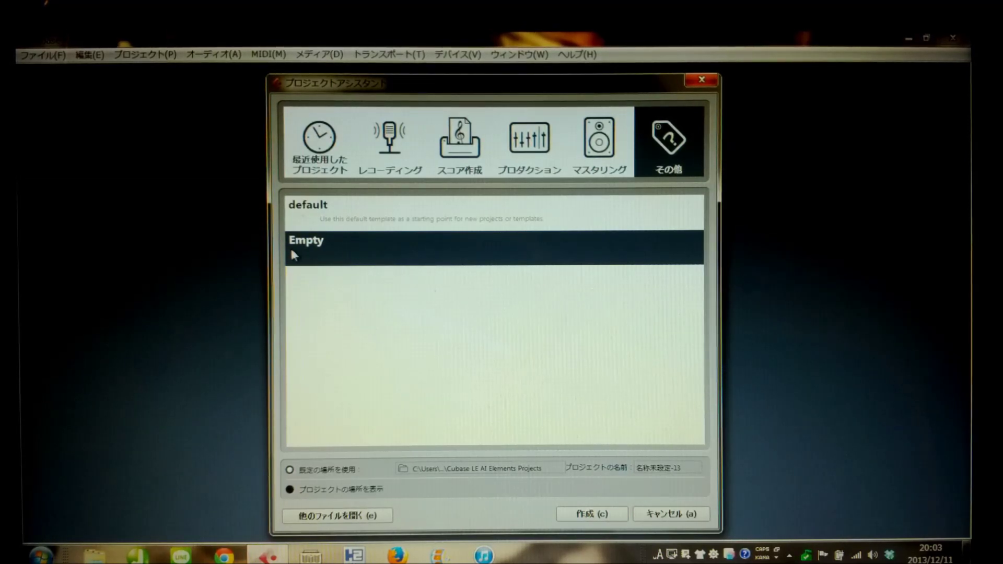
pyautogui.click(585, 513)
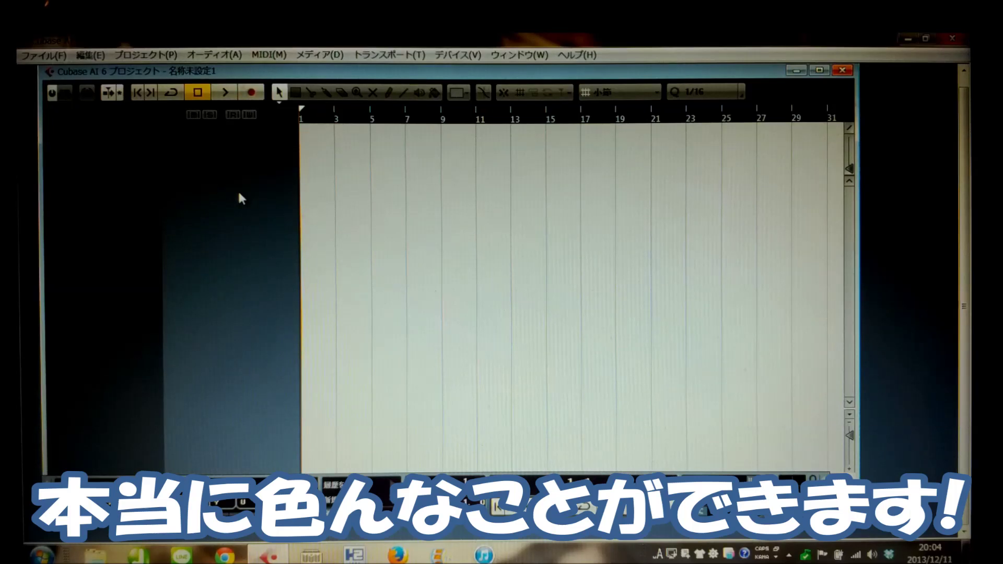
# Add one audio track with the Stereo configuration to the empty project
pyautogui.rightClick(224, 148)
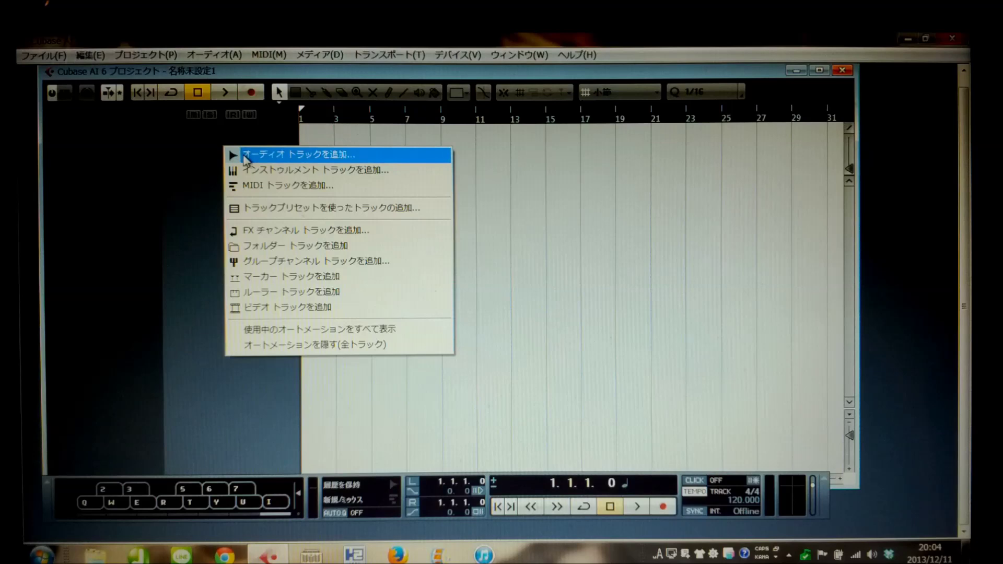
pyautogui.click(243, 156)
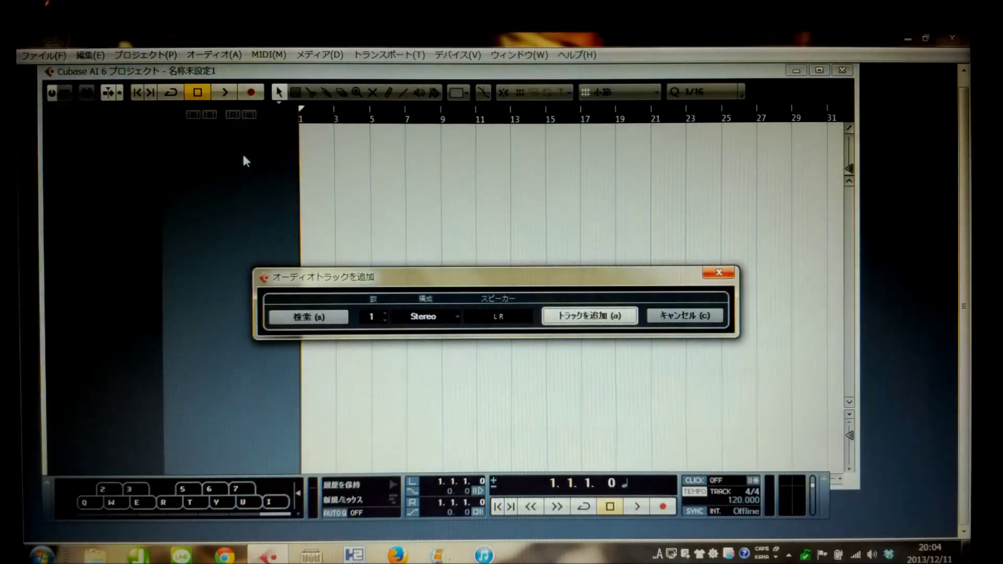
pyautogui.click(562, 320)
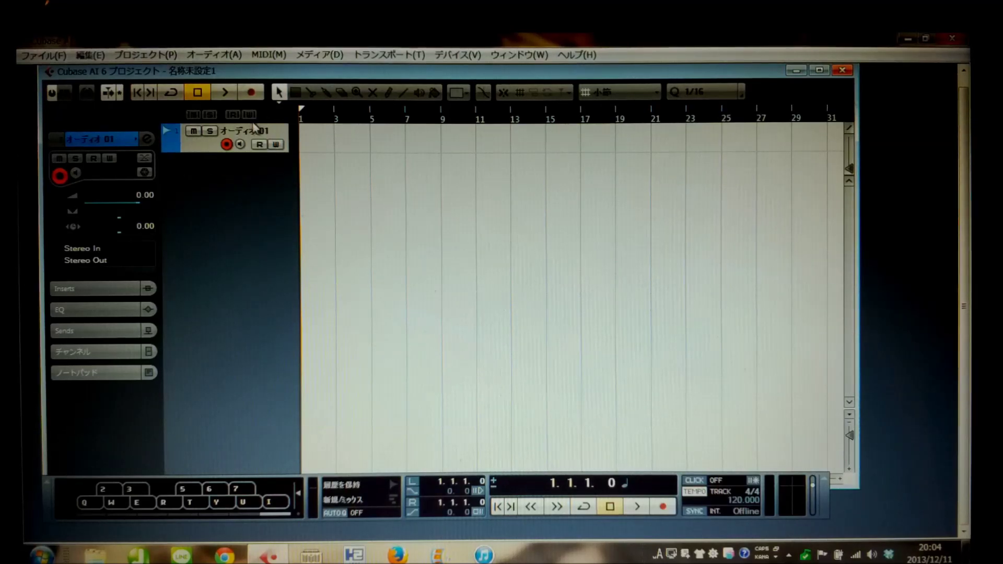
# Record a take about 18 bars long on the record-enabled audio track and stop the recording
pyautogui.click(226, 144)
pyautogui.click(227, 145)
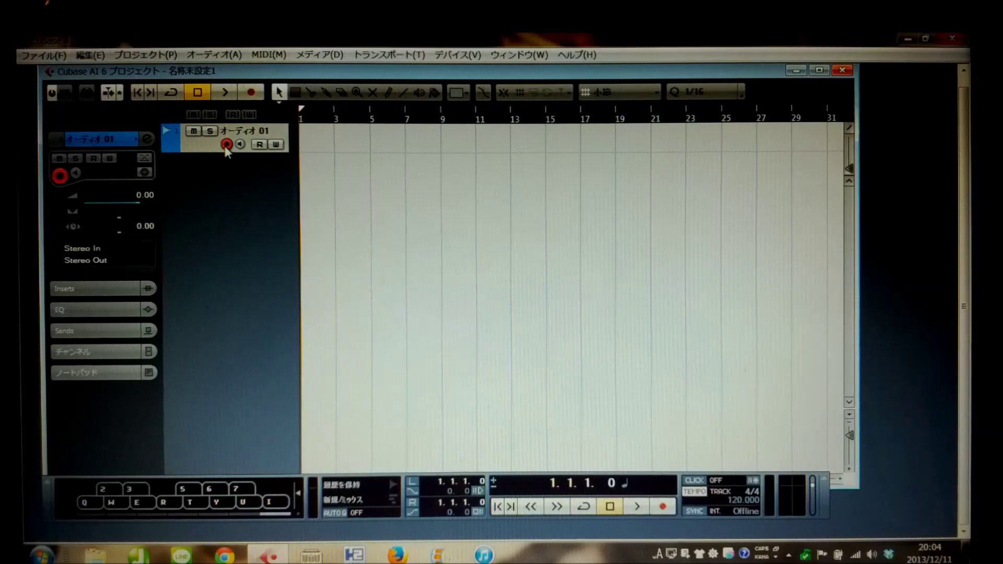
pyautogui.click(659, 512)
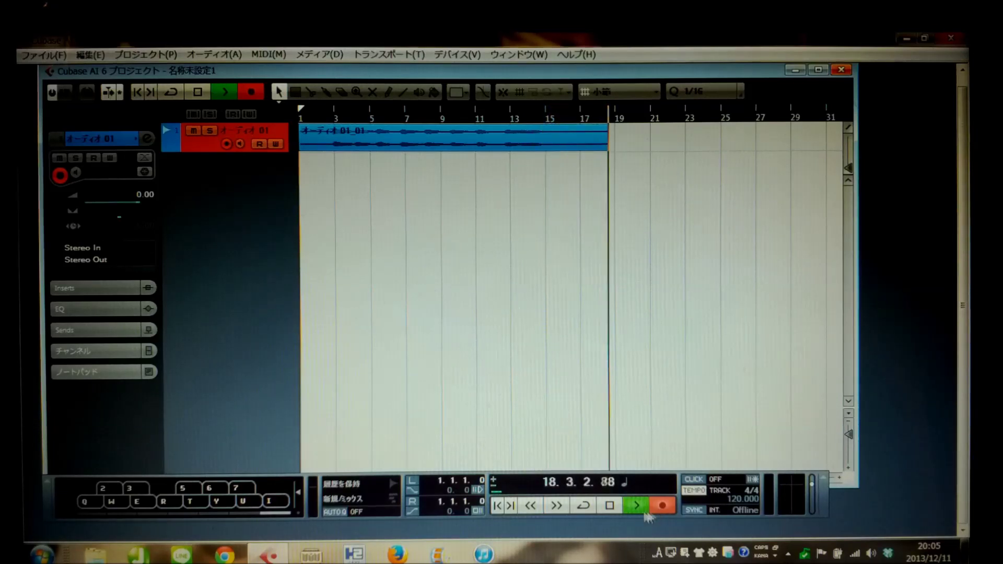
pyautogui.click(616, 509)
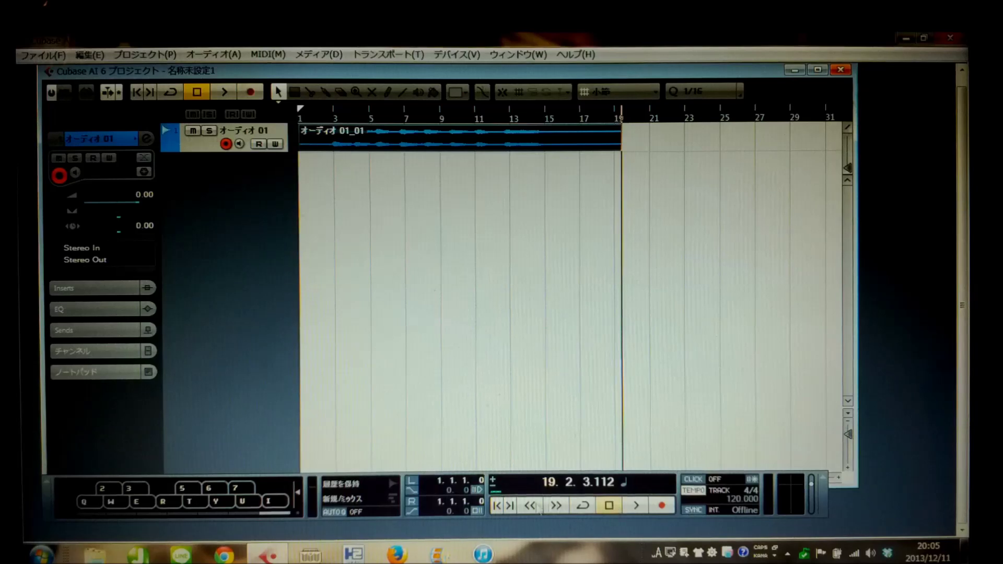
# Return to the project start and play back the recorded audio take
pyautogui.click(499, 505)
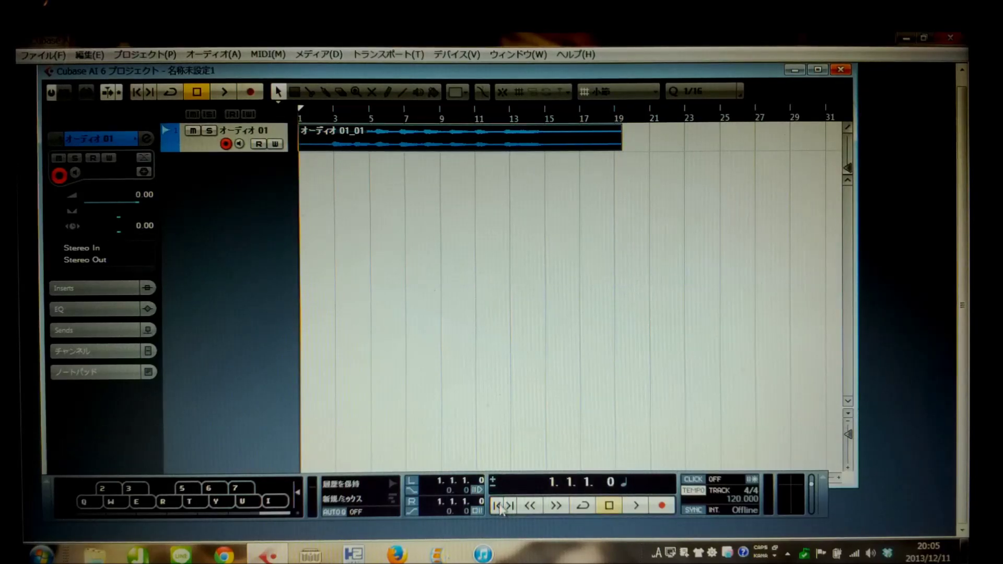
pyautogui.click(637, 505)
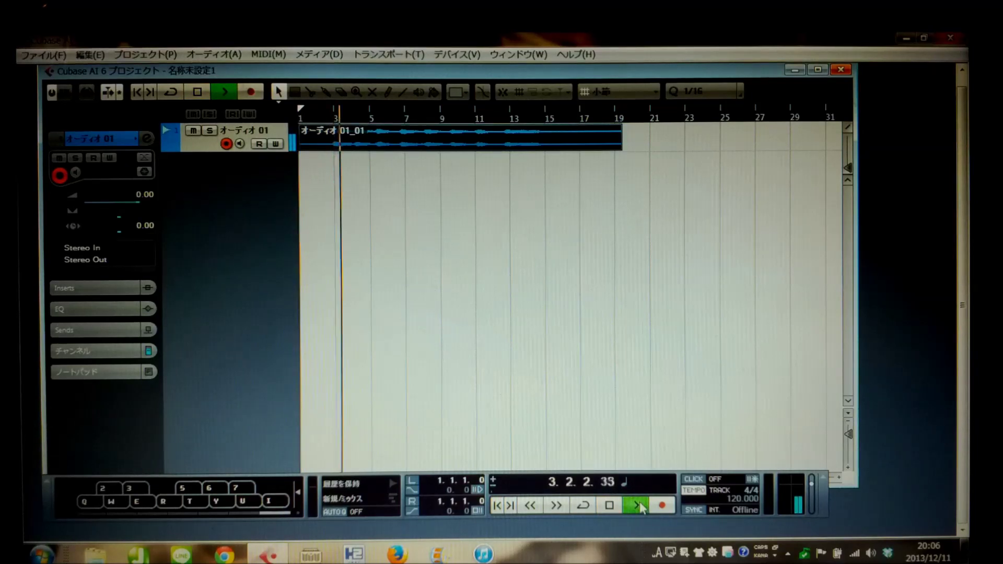